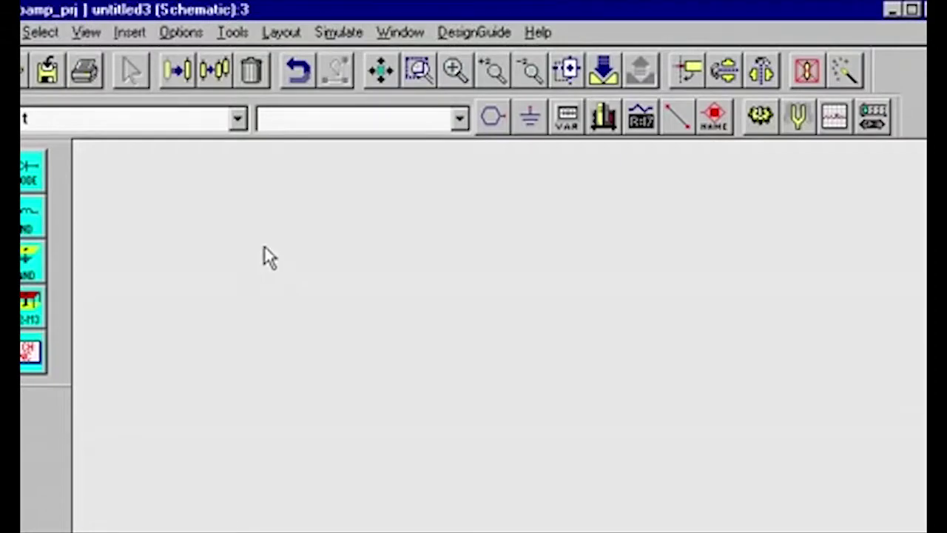
# - Load the One Tone Loadpull Simulation template from the Loadpull DesignGuide
pyautogui.click(453, 37)
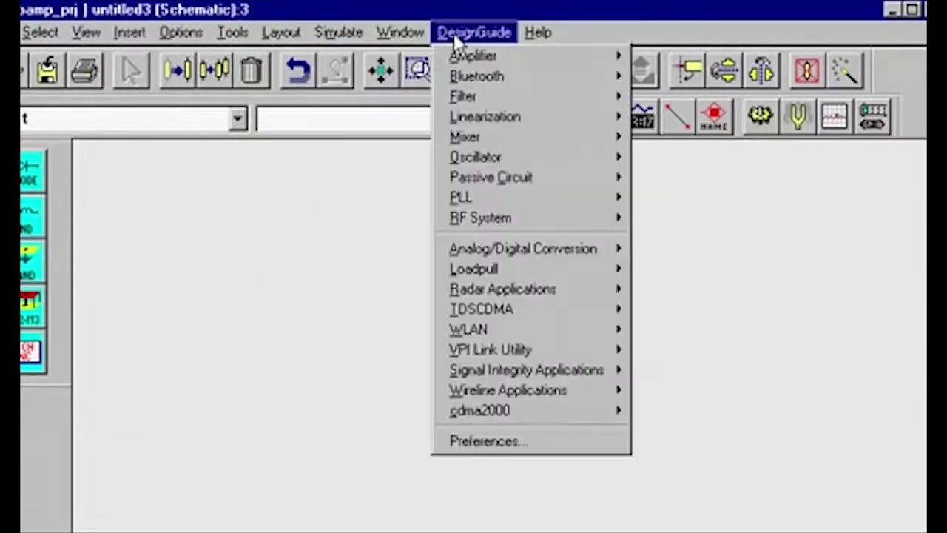
pyautogui.moveTo(481, 278)
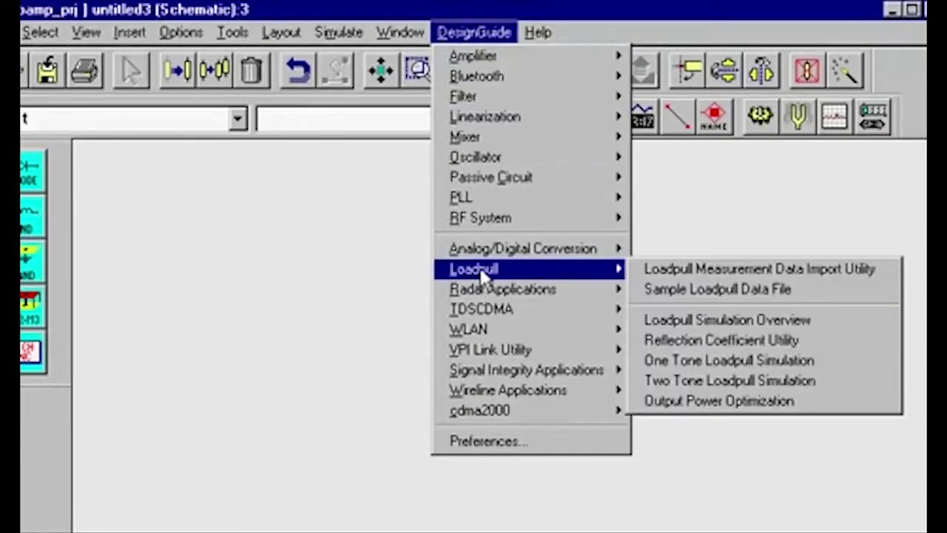
pyautogui.click(705, 358)
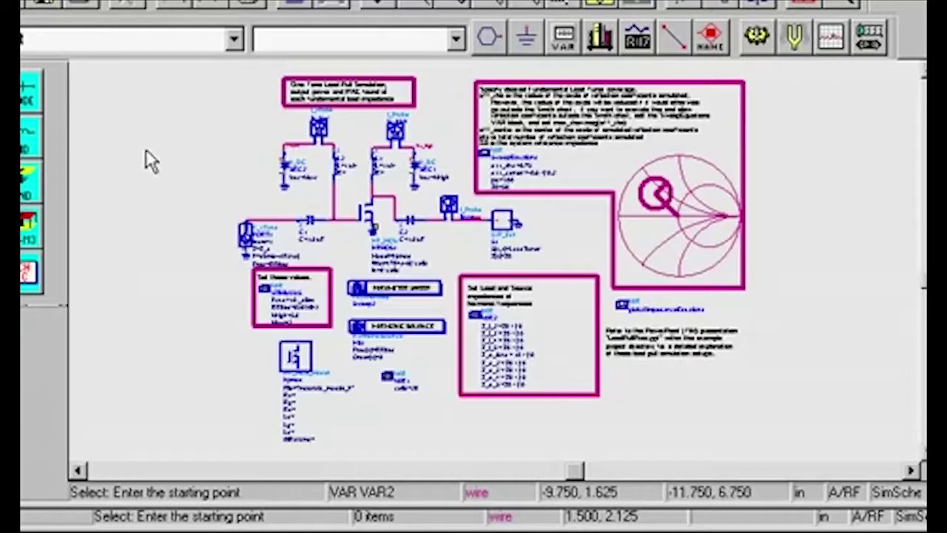
# - Zoom to the transistor area and delete the HP_MOS transistor and its model block
pyautogui.press('z')
pyautogui.click(186, 152)
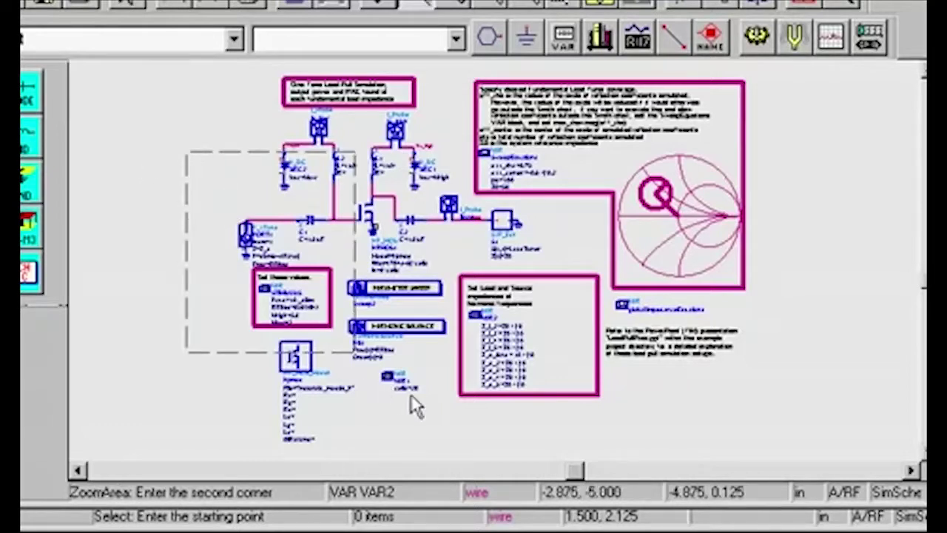
pyautogui.click(490, 435)
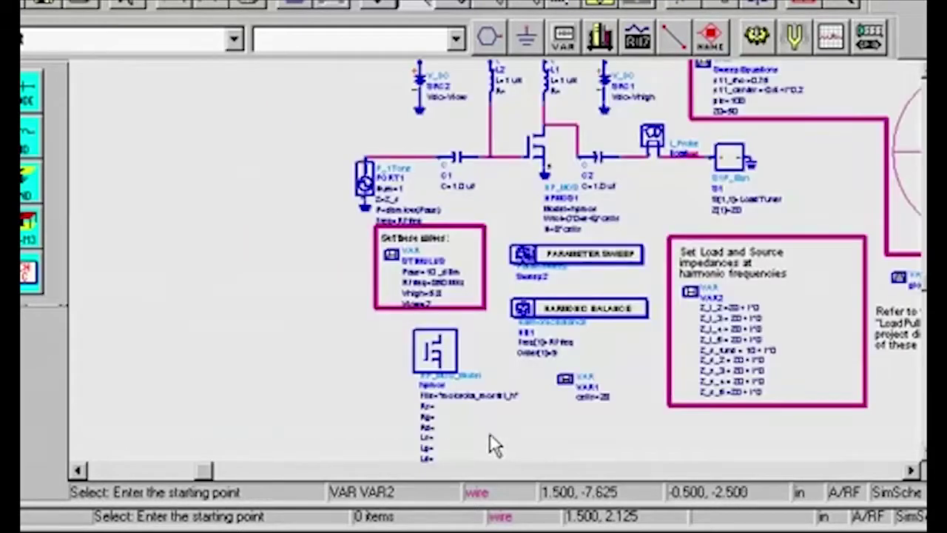
pyautogui.click(537, 147)
pyautogui.press('Delete')
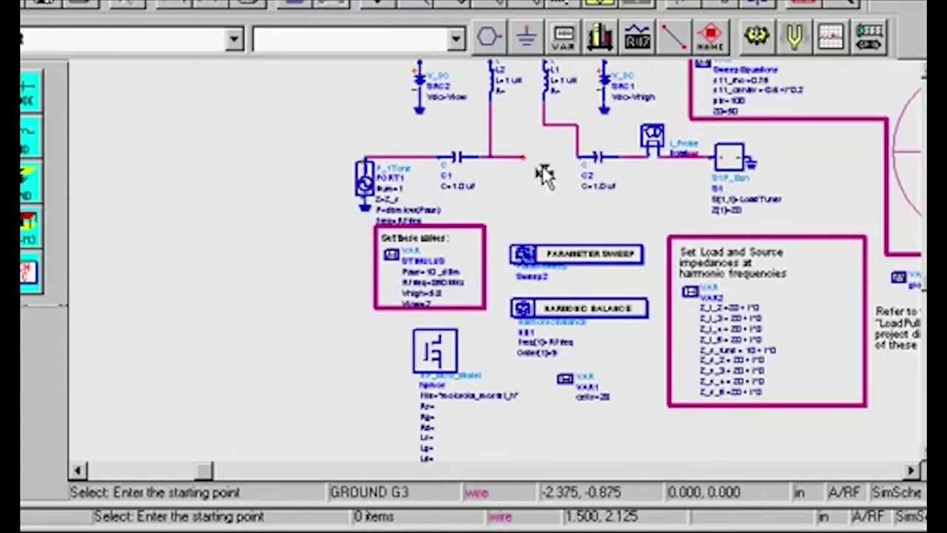
pyautogui.click(436, 352)
pyautogui.press('Delete')
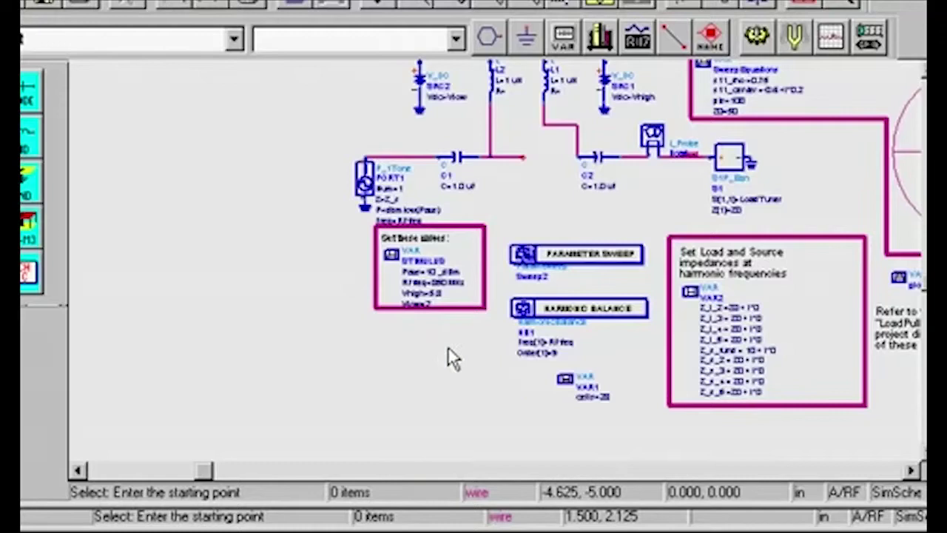
# - Copy the NE900175 FET and 0.3 nH source inductor from the PCS schematic and place them
pyautogui.hotkey('alt', 'Tab')
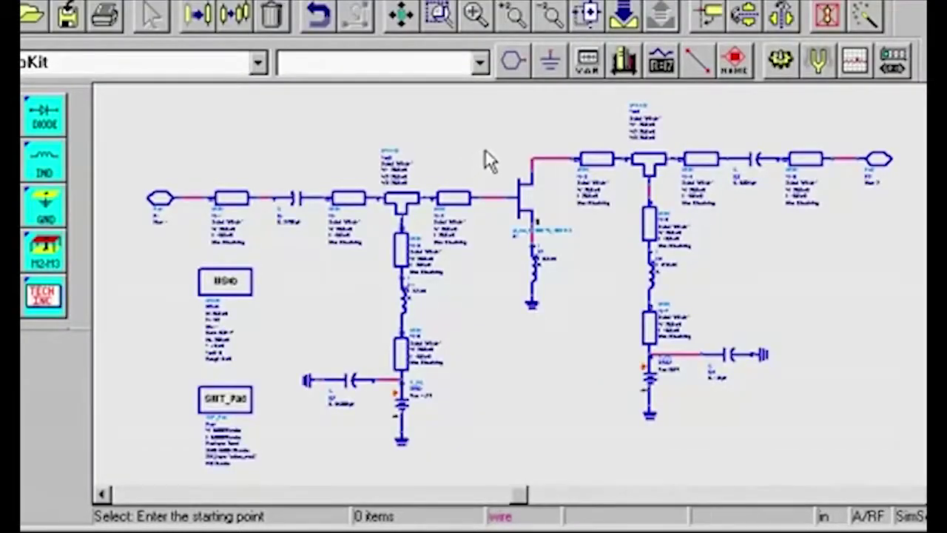
pyautogui.moveTo(484, 151); pyautogui.dragTo(560, 351)
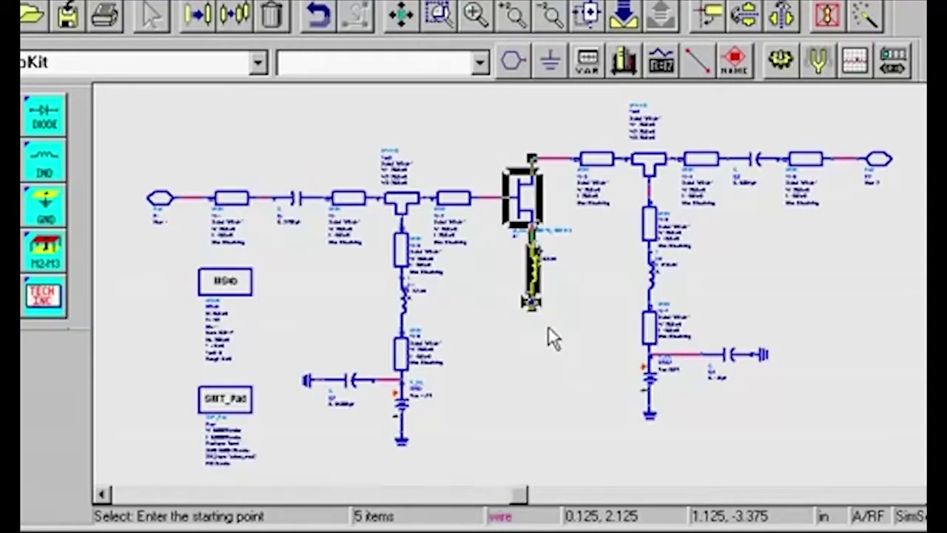
pyautogui.hotkey('alt', 'Tab')
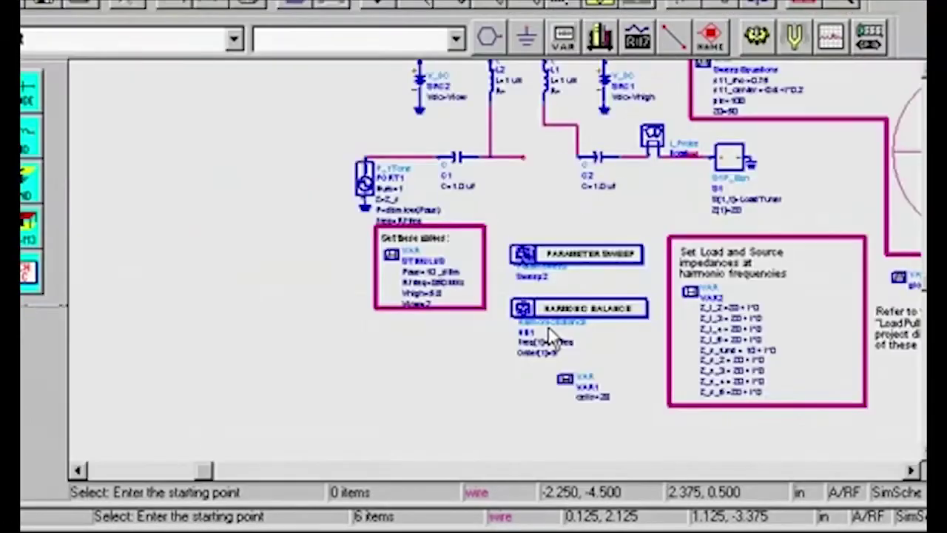
pyautogui.hotkey('ctrl', 'v')
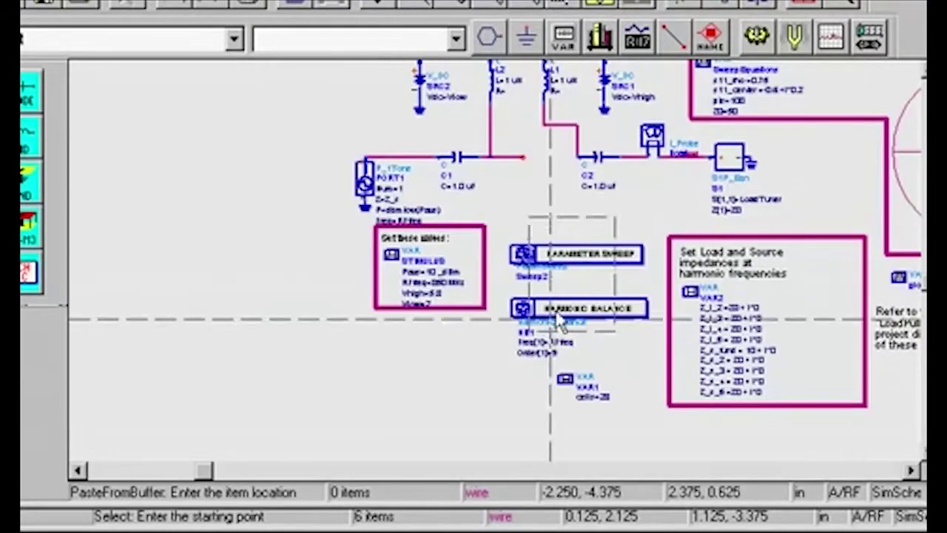
pyautogui.click(546, 244)
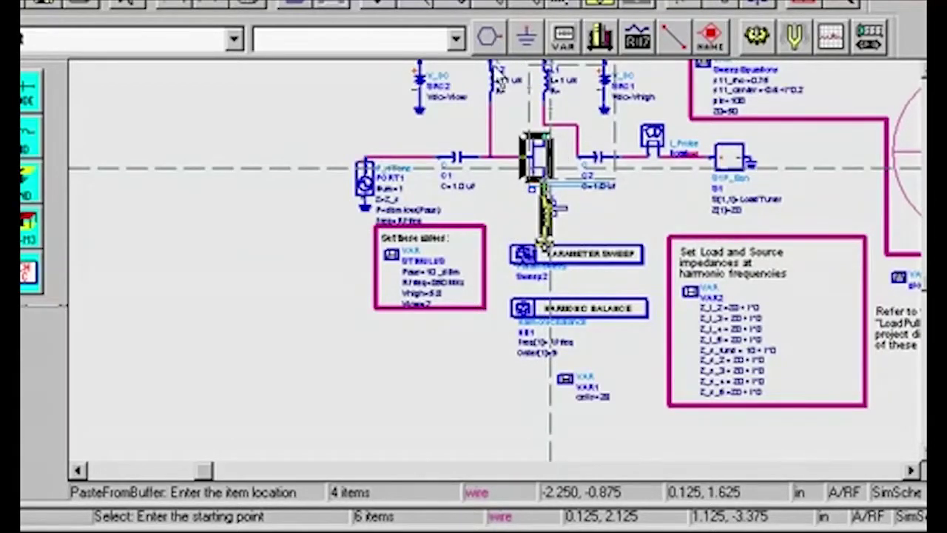
pyautogui.press('Escape')
pyautogui.scroll(2, 577, 194)
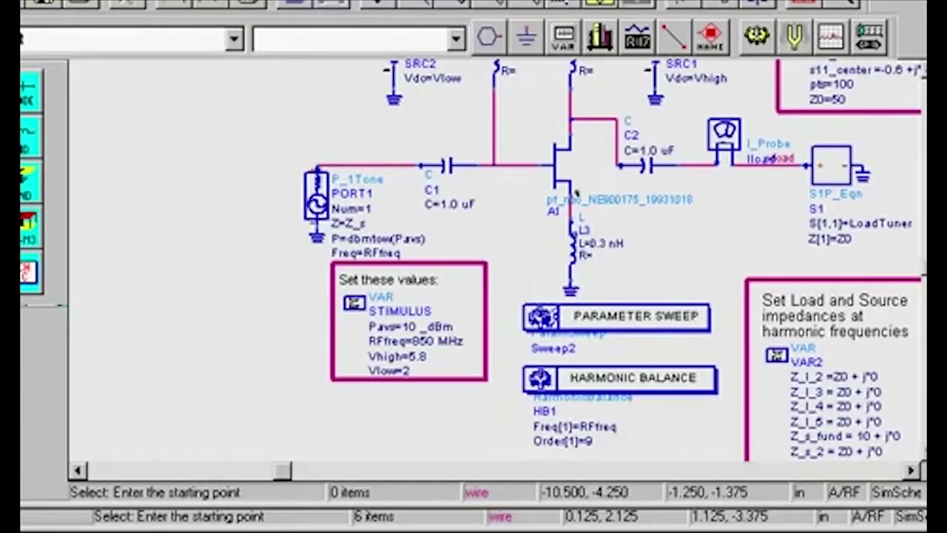
# - Set Pavs to 14 dBm and RFfreq to 1900 MHz in the STIMULUS block
pyautogui.click(407, 327)
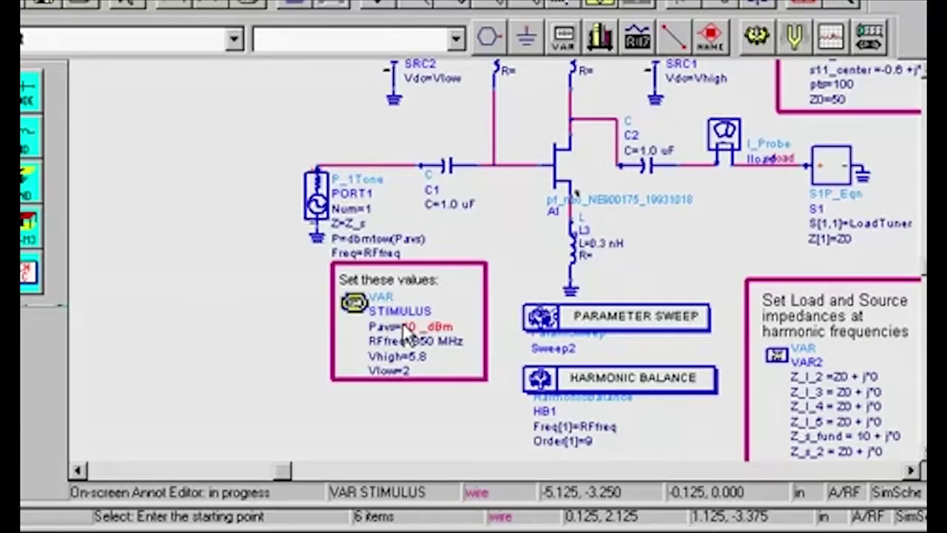
pyautogui.press('BackSpace')
pyautogui.write('8')
pyautogui.press('Tab')
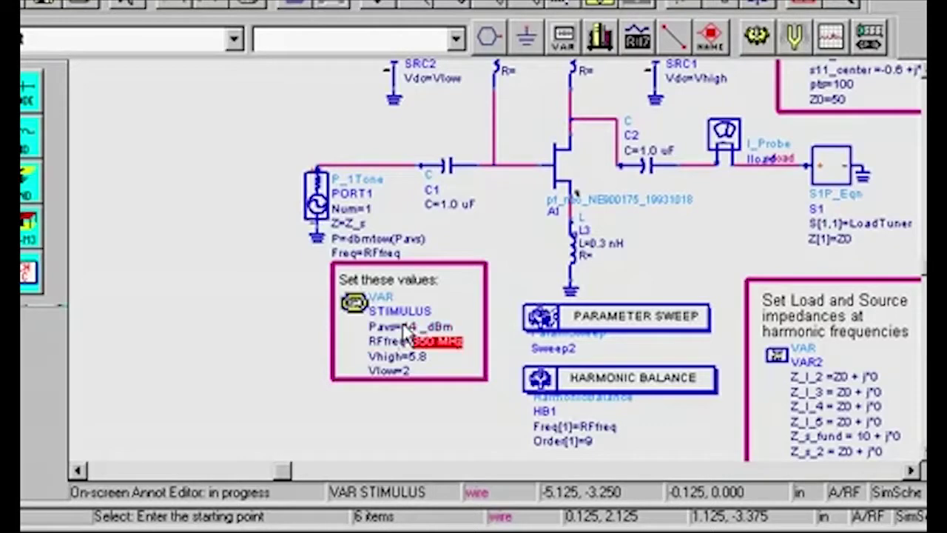
pyautogui.press('Right')
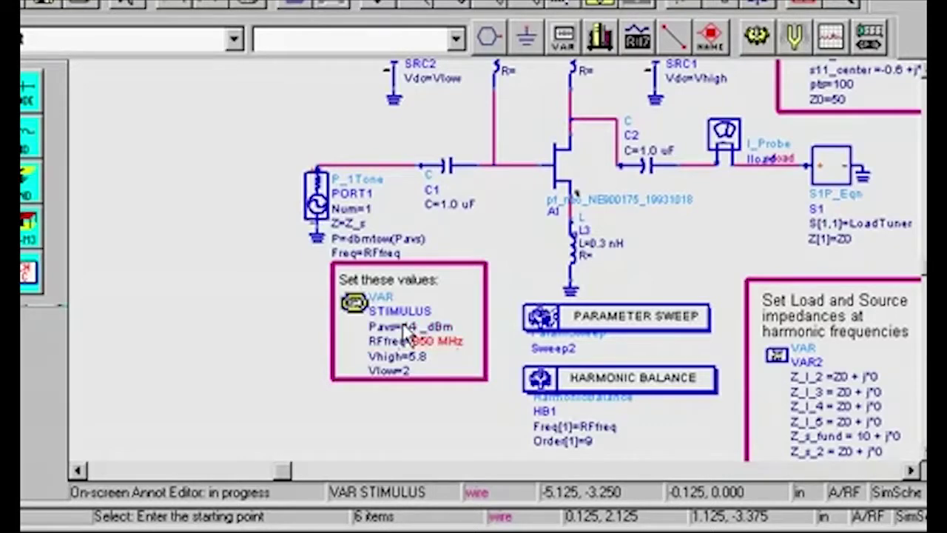
pyautogui.press('BackSpace')
pyautogui.press('BackSpace')
pyautogui.write('190')
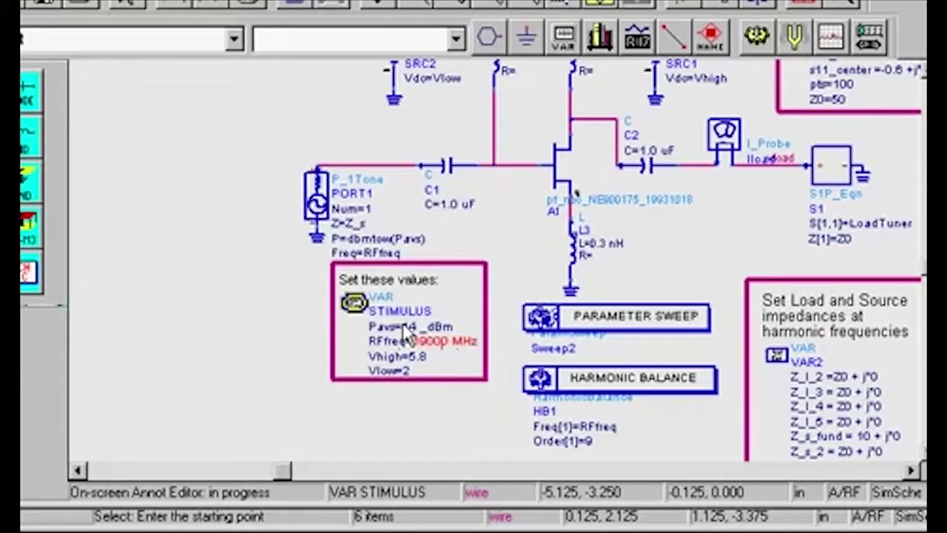
pyautogui.press('BackSpace')
pyautogui.press('Tab')
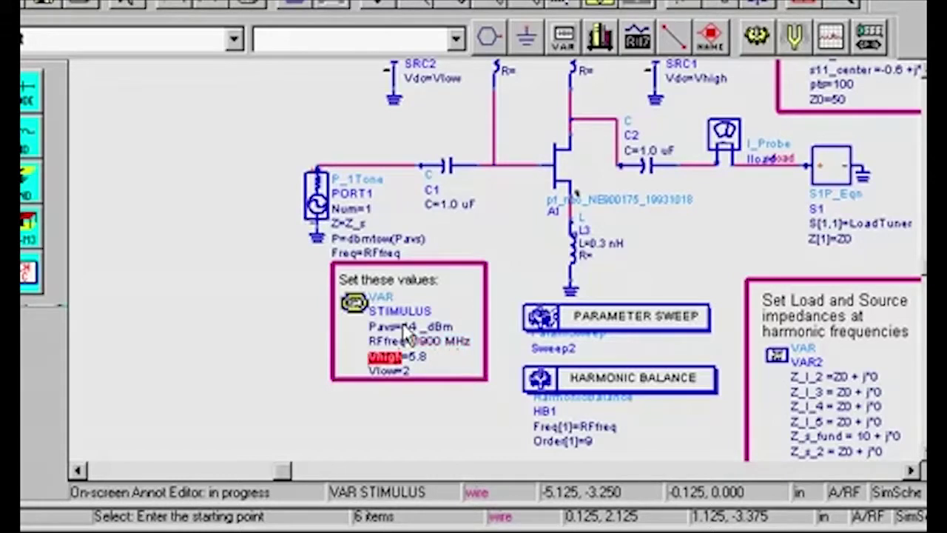
# - Set Vhigh to 6 and Vlow to -1.2
pyautogui.press('Tab')
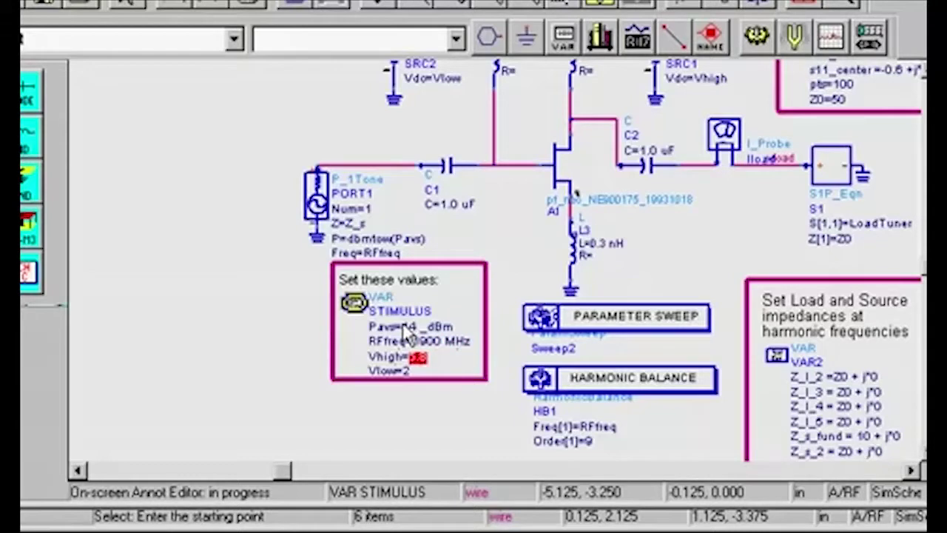
pyautogui.write('6')
pyautogui.press('Tab')
pyautogui.press('Tab')
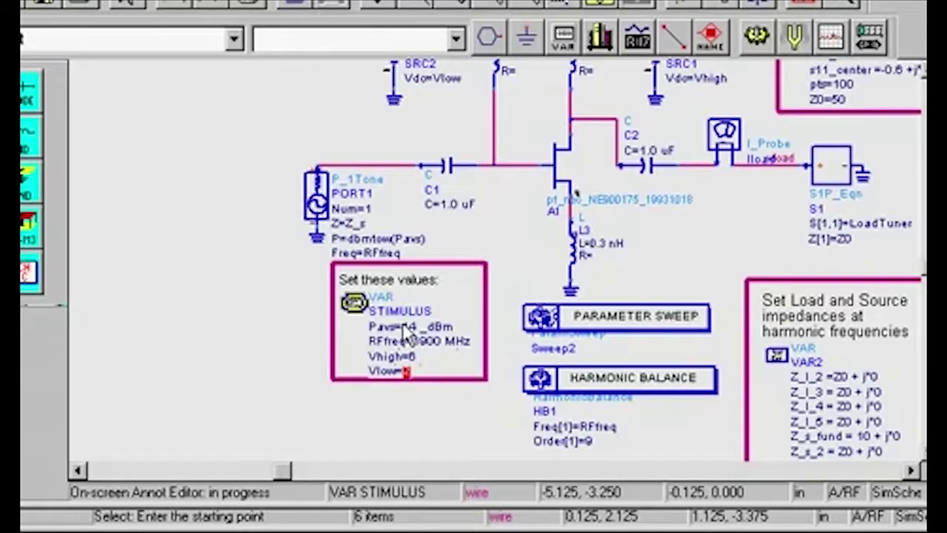
pyautogui.write('1.2')
pyautogui.press('Return')
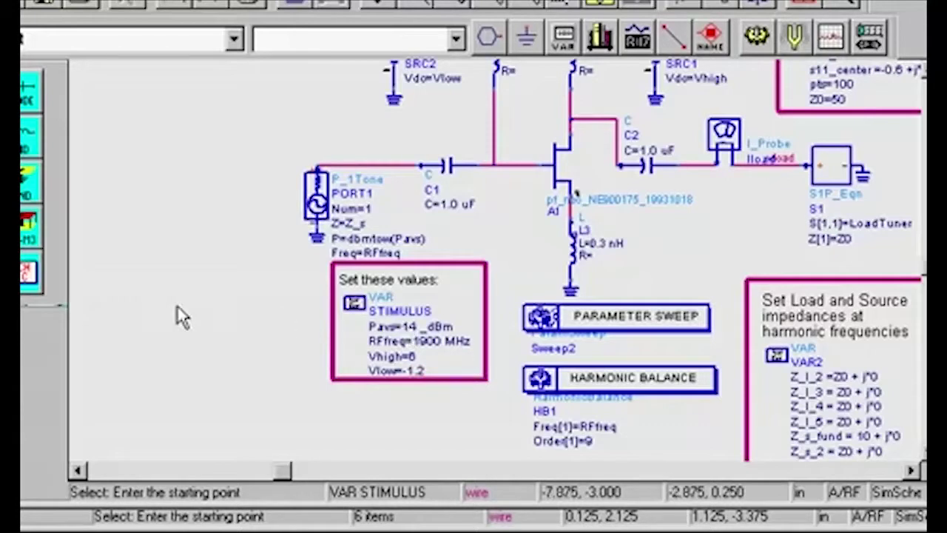
# - Change s11_center in SweepEquations from -0.8+j*0.2 to -0.0+j*0.0
pyautogui.scroll(1, 109, 405)
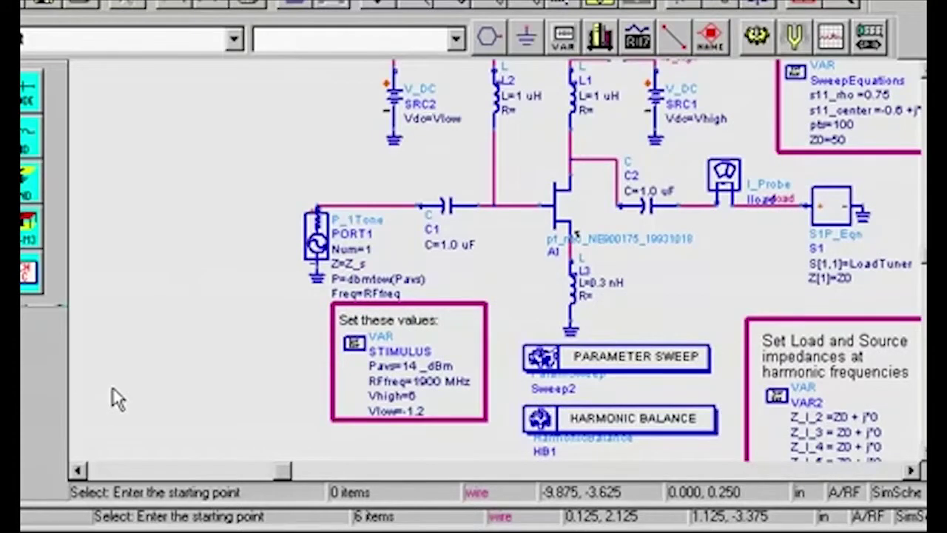
pyautogui.scroll(2, 112, 390)
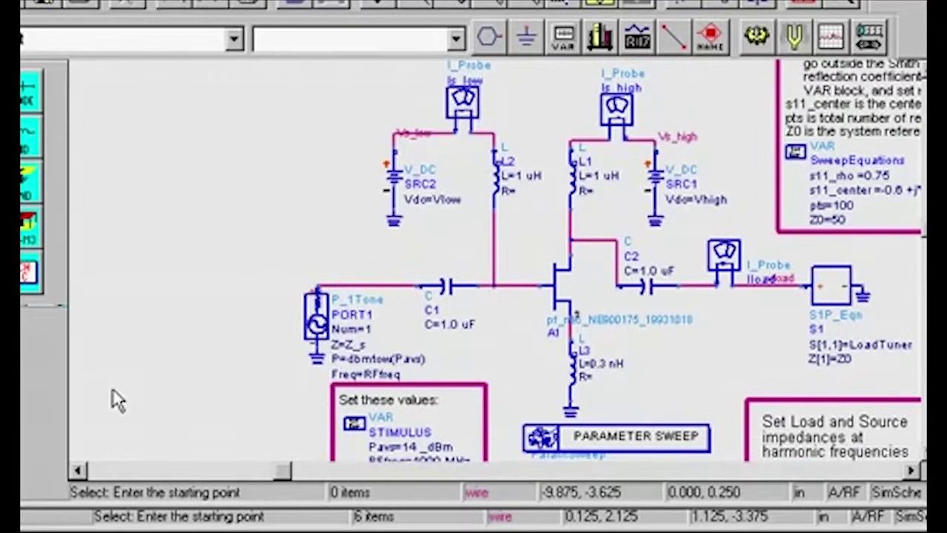
pyautogui.hscroll(5, 334, 350)
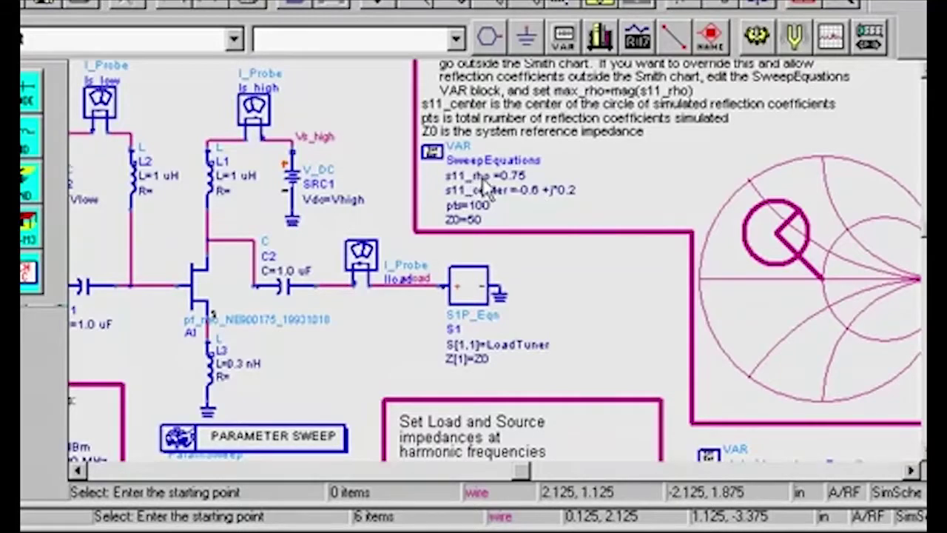
pyautogui.click(532, 191)
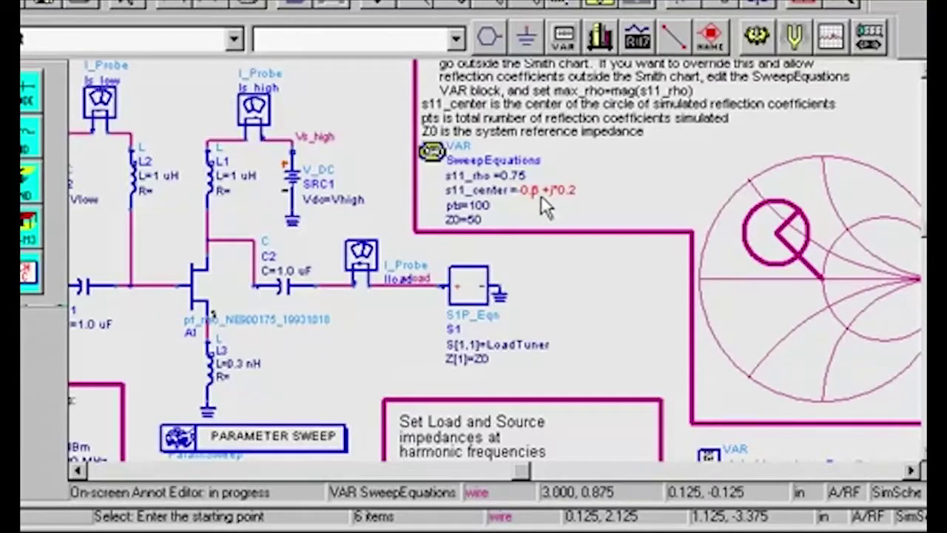
pyautogui.press('BackSpace')
pyautogui.write('0')
pyautogui.press('BackSpace')
pyautogui.write('0')
pyautogui.click(578, 293)
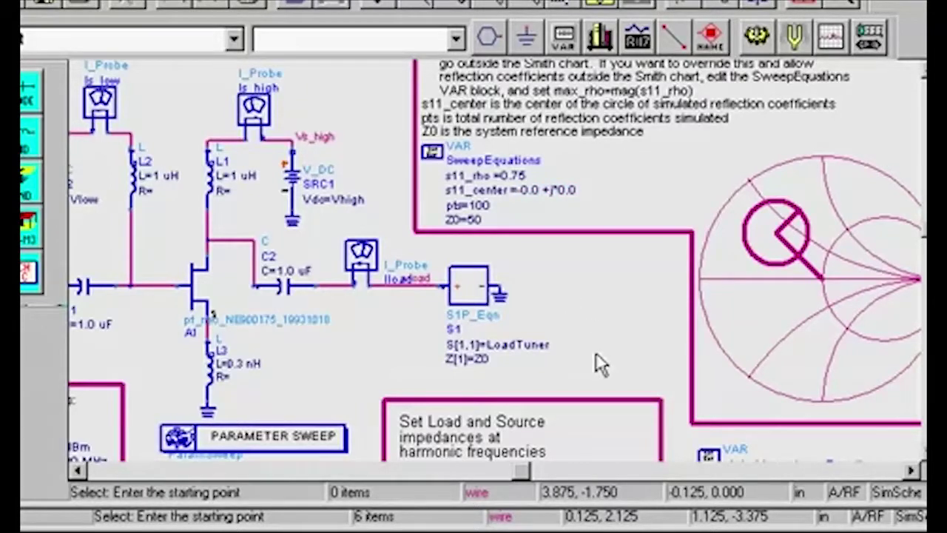
pyautogui.scroll(-5, 601, 364)
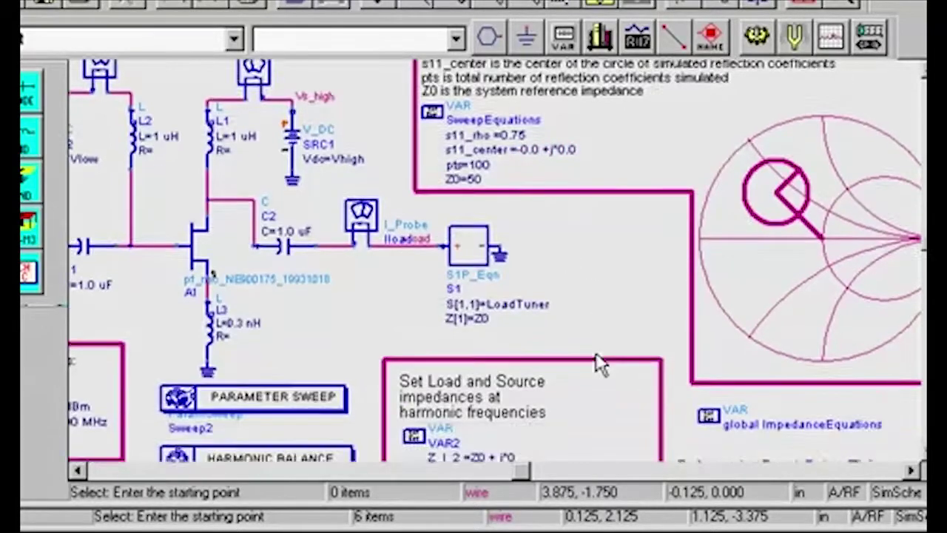
pyautogui.scroll(-1, 600, 364)
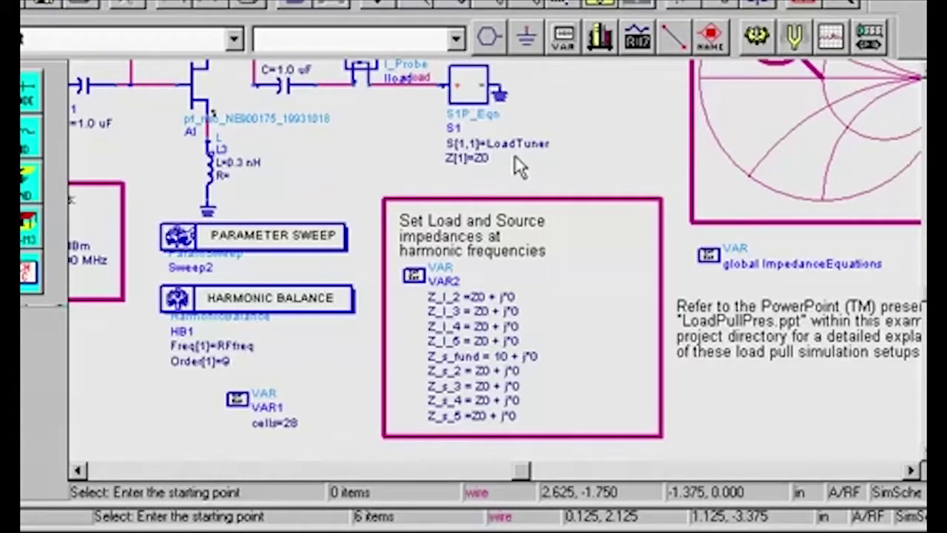
# - Run the load-pull simulation and maximize the HB1Tone_LoadPull data display
pyautogui.click(751, 44)
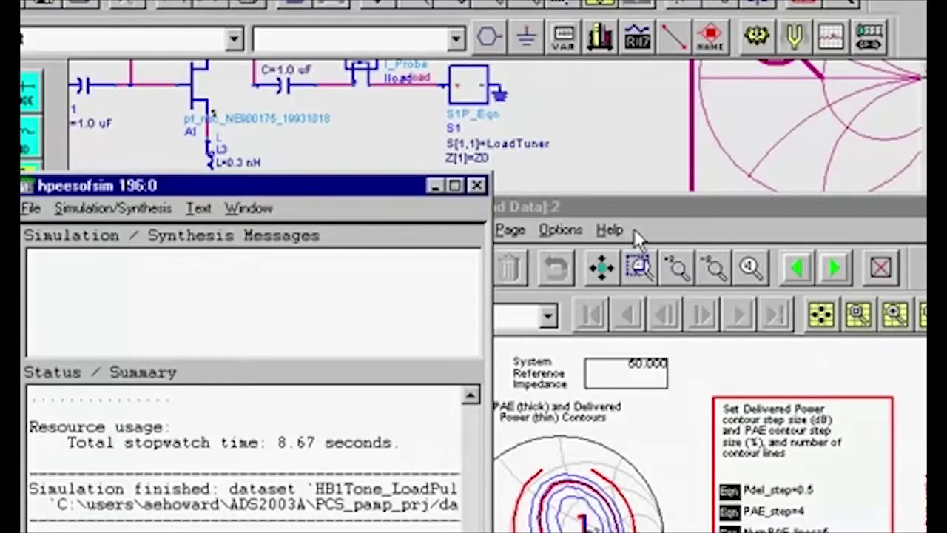
pyautogui.click(648, 210)
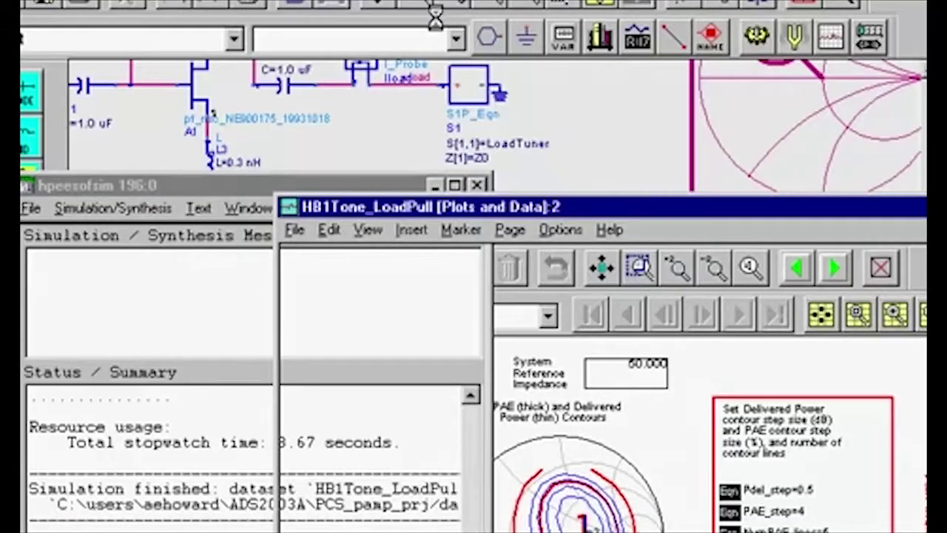
pyautogui.doubleClick(648, 208)
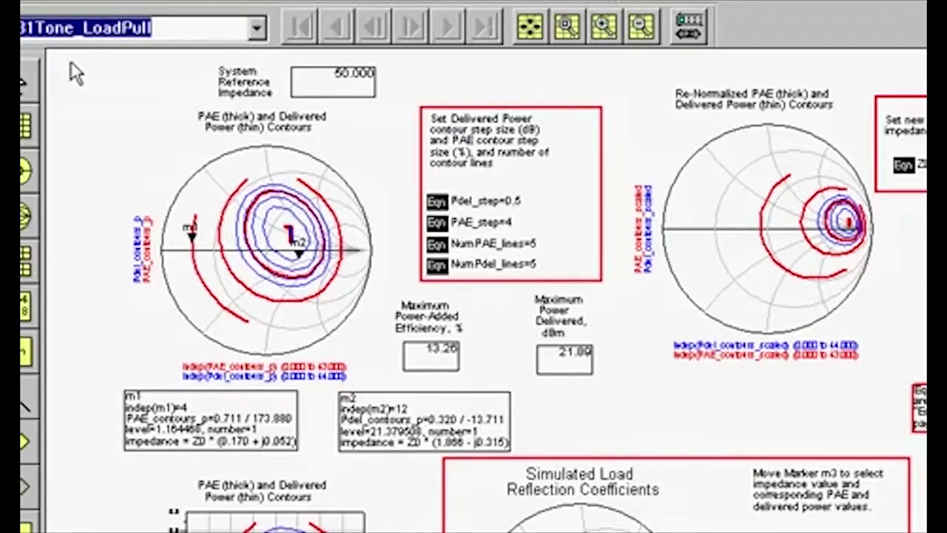
# - Zoom into the contour plot and set Pdel_step to 0.25 and PAE_step to 2
pyautogui.moveTo(71, 61); pyautogui.dragTo(725, 529)
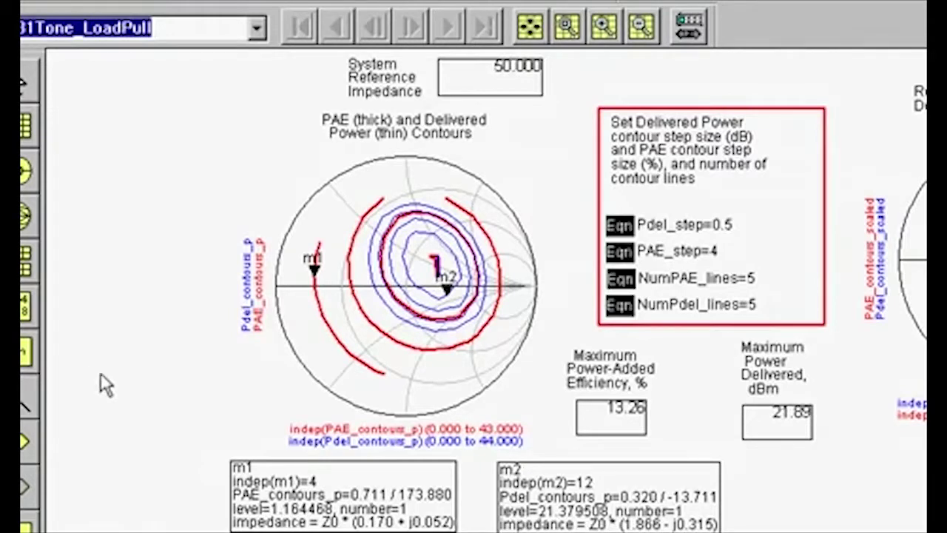
pyautogui.click(727, 227)
pyautogui.write('2')
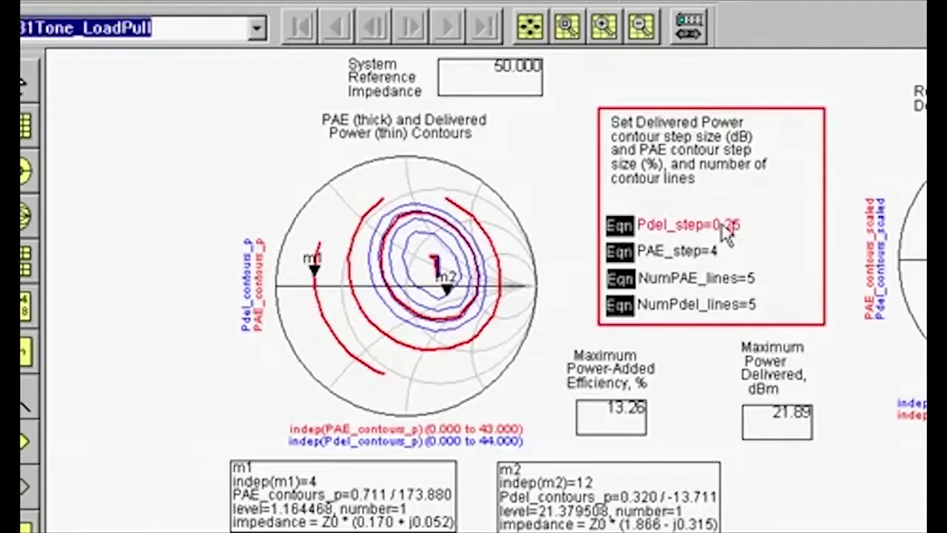
pyautogui.press('Return')
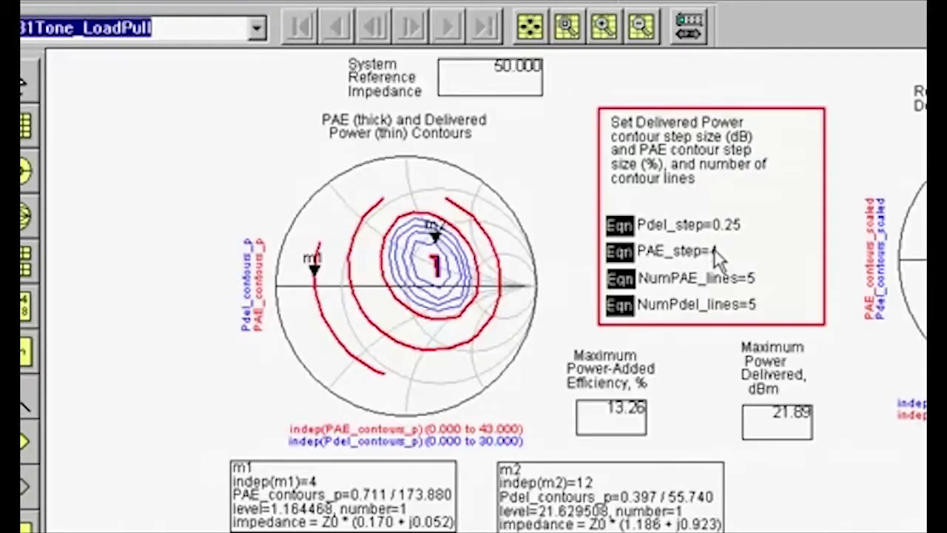
pyautogui.click(714, 253)
pyautogui.press('Return')
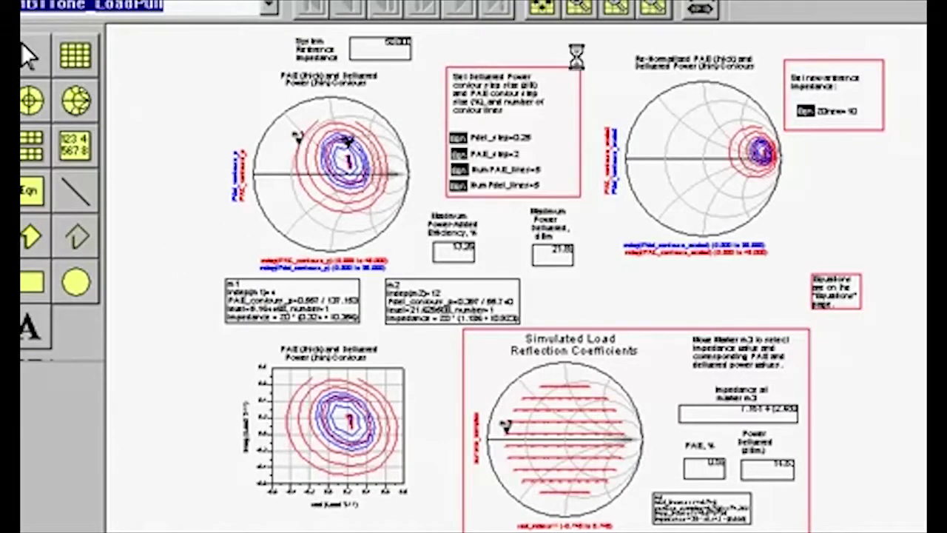
# - Drag marker m3 on the Simulated Load Reflection Coefficients chart toward the centre
pyautogui.moveTo(520, 40); pyautogui.dragTo(916, 311)
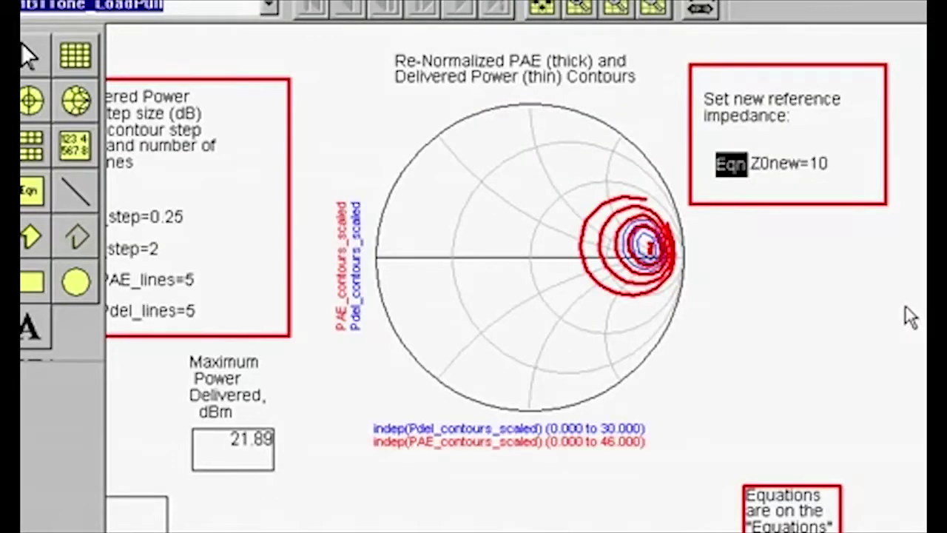
pyautogui.press('f')
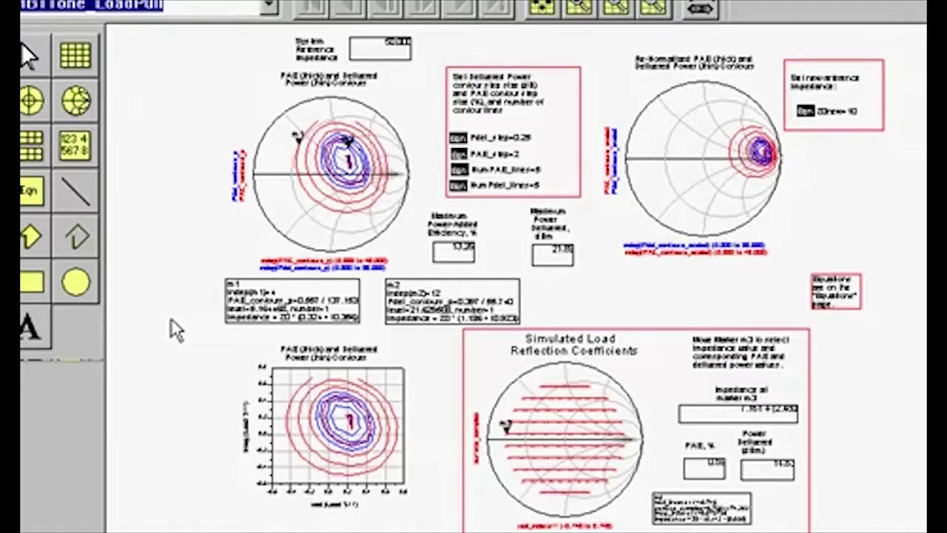
pyautogui.moveTo(430, 319)
pyautogui.mouseDown()
pyautogui.moveTo(653, 500)
pyautogui.moveTo(845, 532)
pyautogui.moveTo(814, 518)
pyautogui.mouseUp()
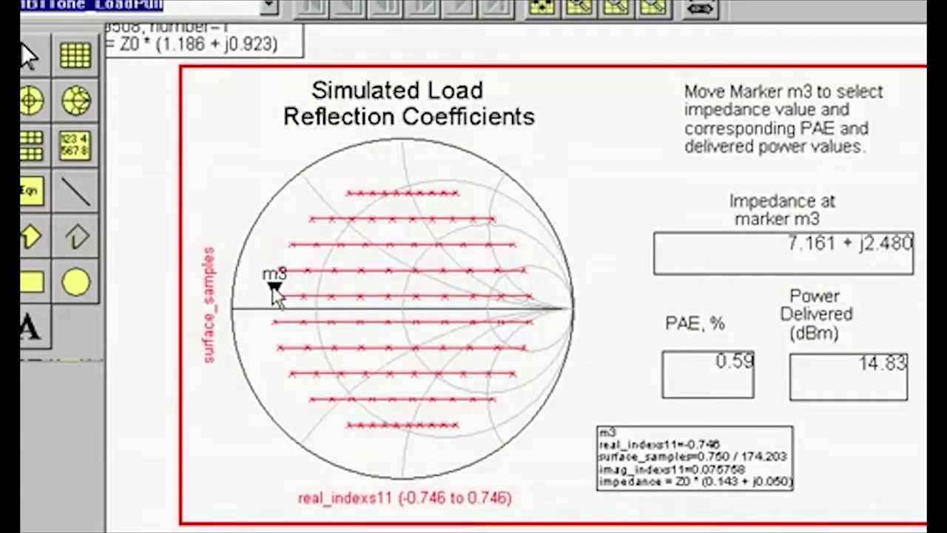
pyautogui.moveTo(275, 295)
pyautogui.mouseDown()
pyautogui.moveTo(387, 302)
pyautogui.moveTo(384, 289)
pyautogui.mouseUp()
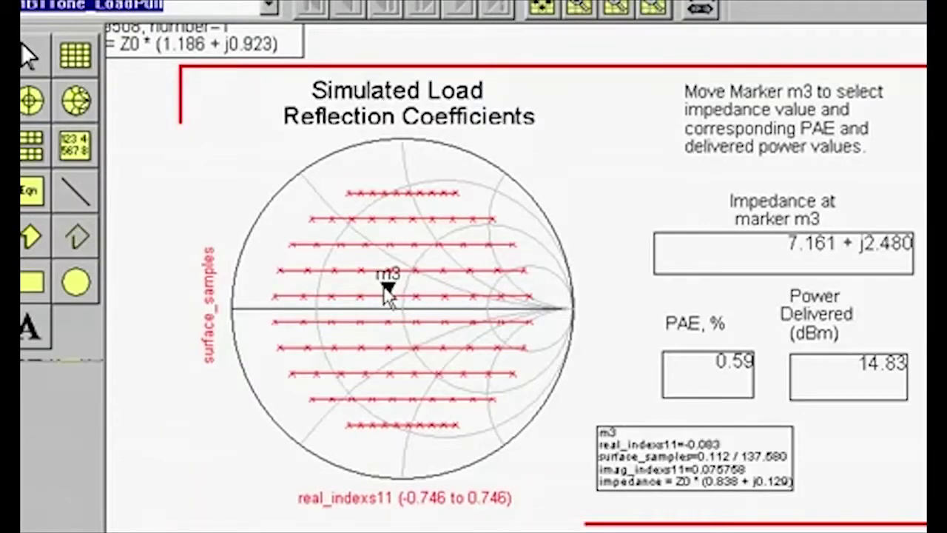